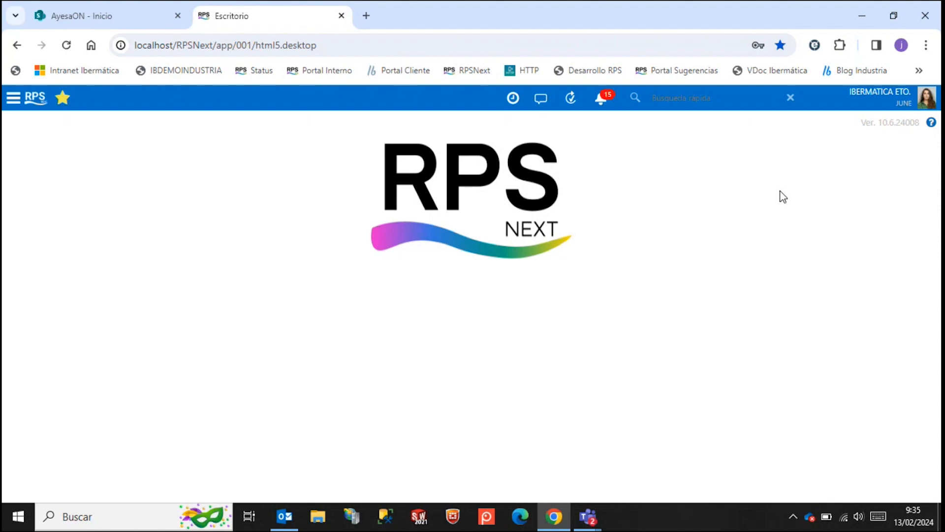
Open the OCR module's Parámetros OCR and review its general data, OCR configuration and OCR document configuration.
click(14, 97)
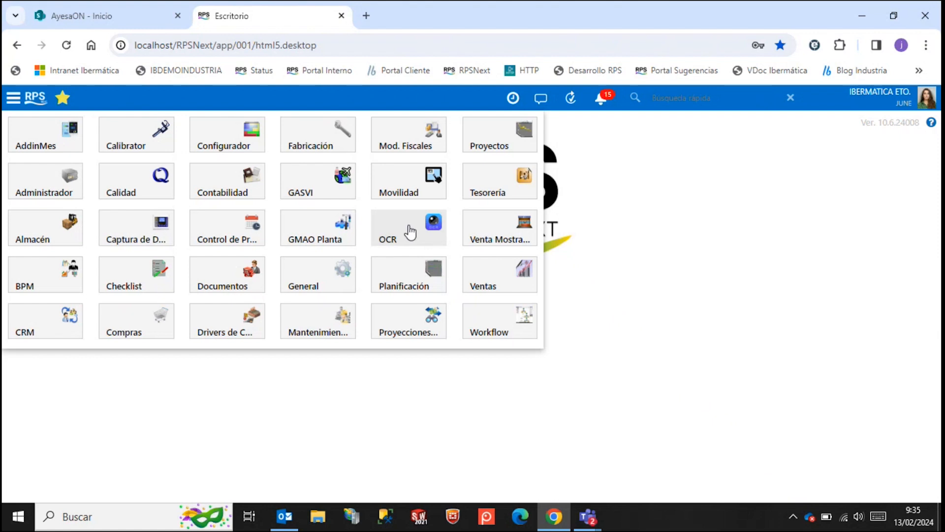
click(410, 231)
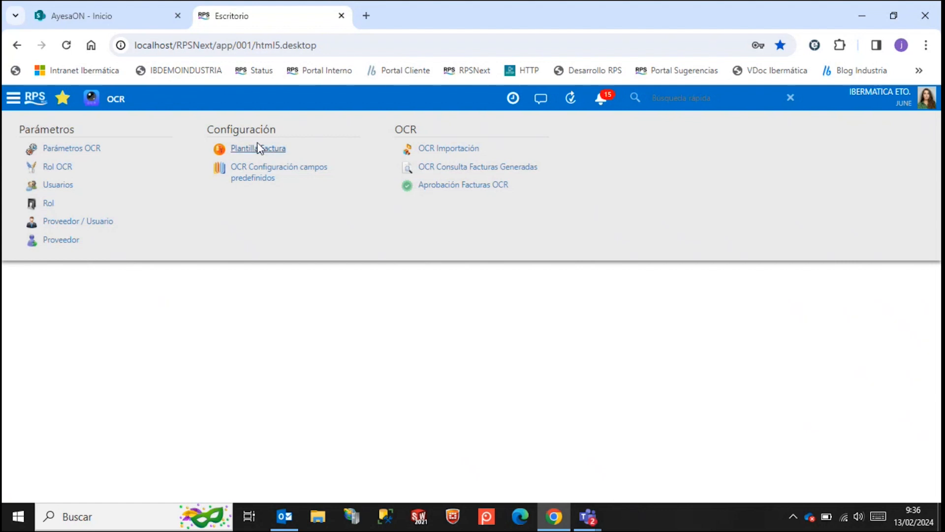
click(71, 148)
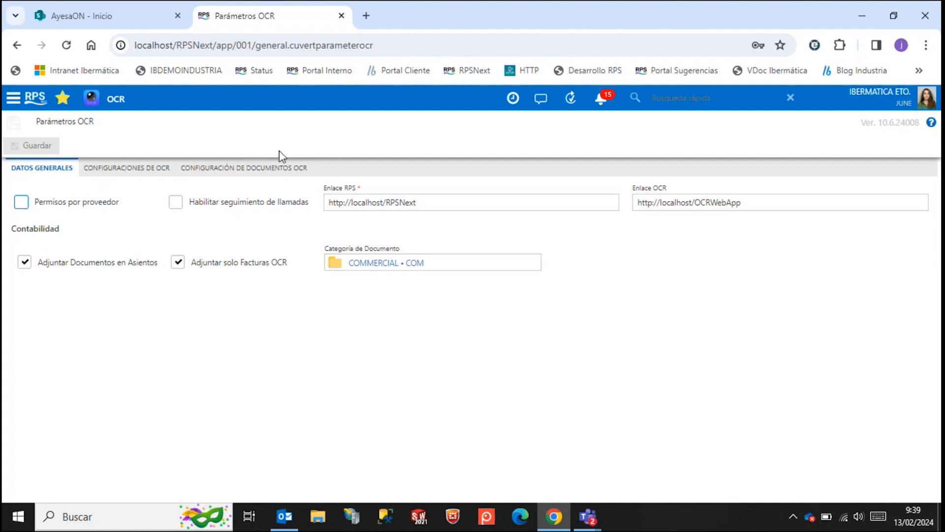
click(158, 169)
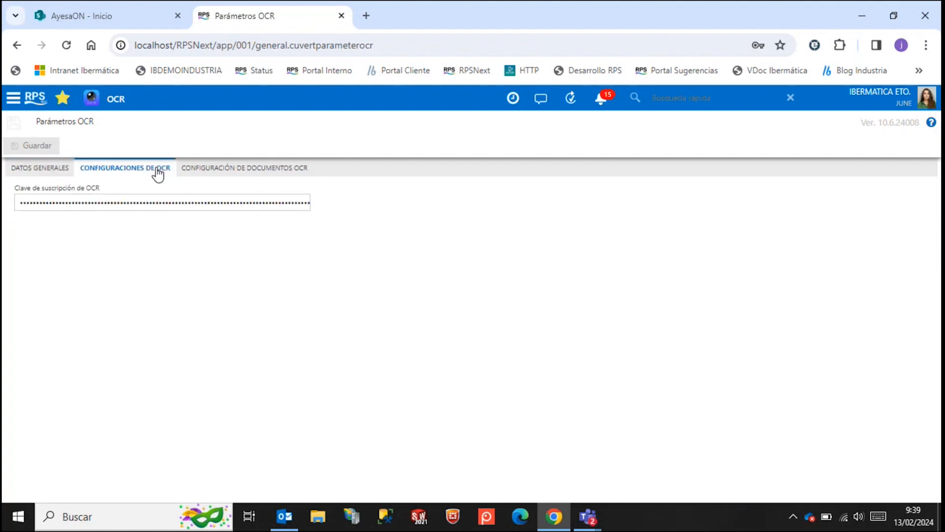
click(213, 171)
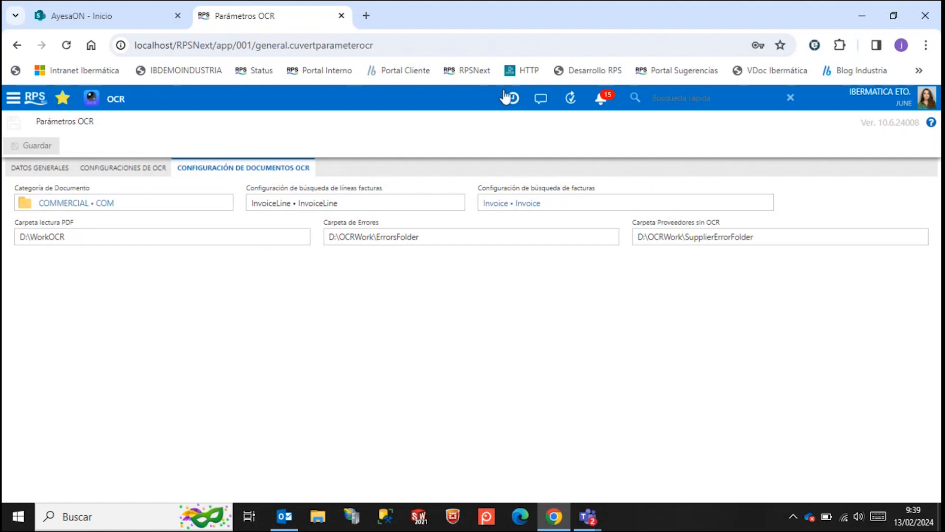
Open a user's record from the OCR module's user list and view its Rol OCR setting.
click(108, 103)
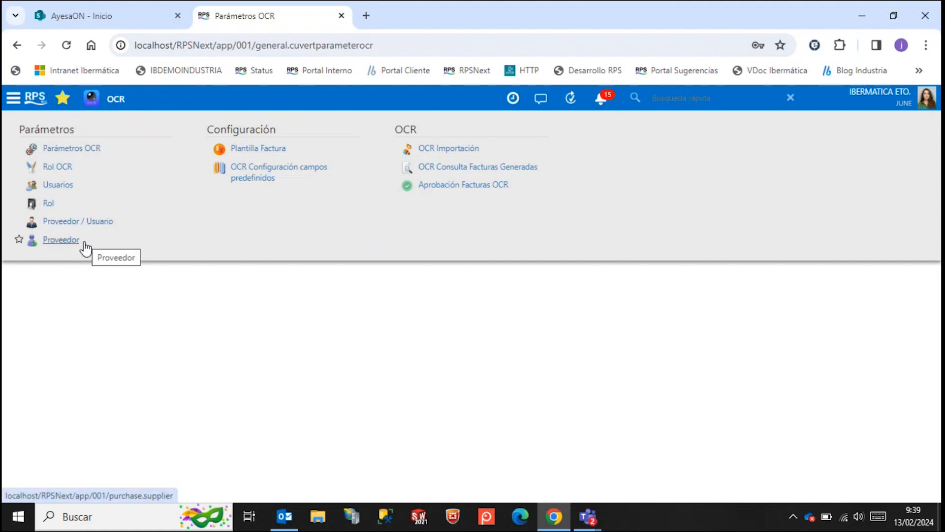
click(62, 187)
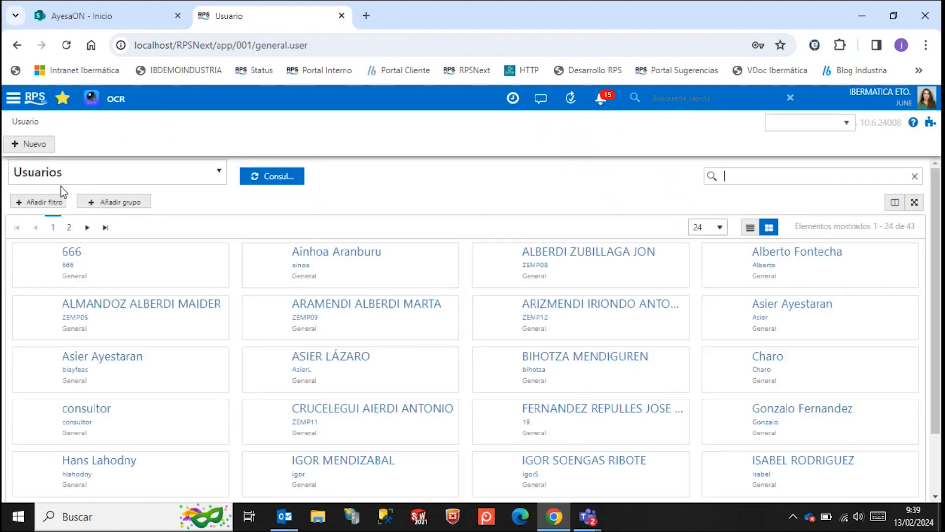
click(323, 253)
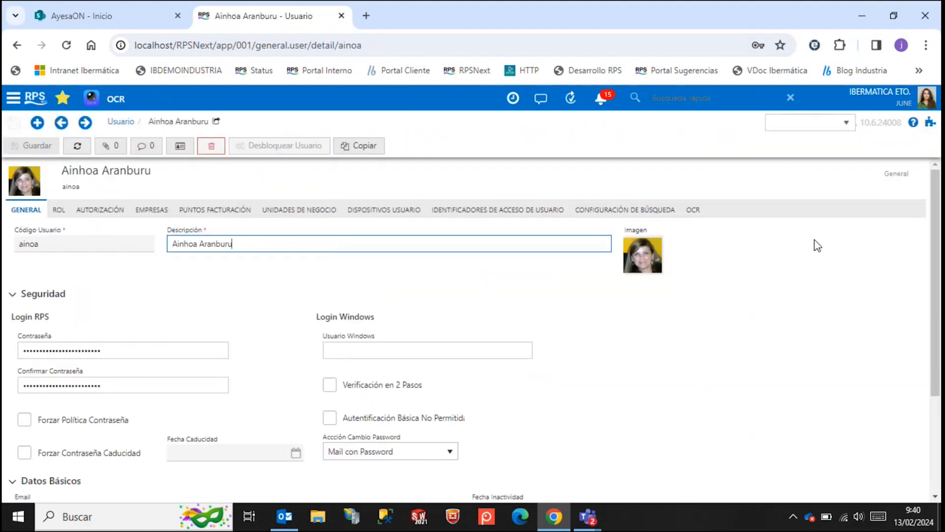
click(693, 211)
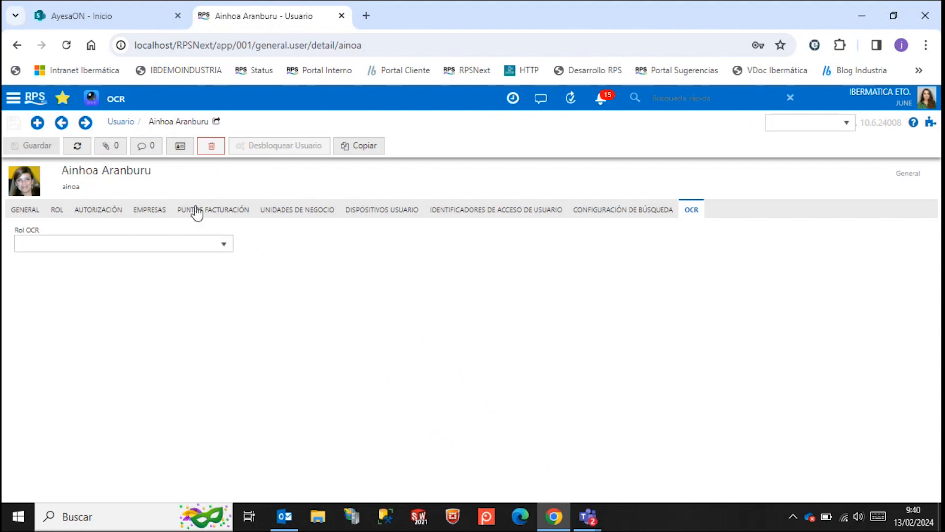
Open the record of supplier 0002, Goval Trade, Ltd., from the OCR module's supplier list.
click(105, 101)
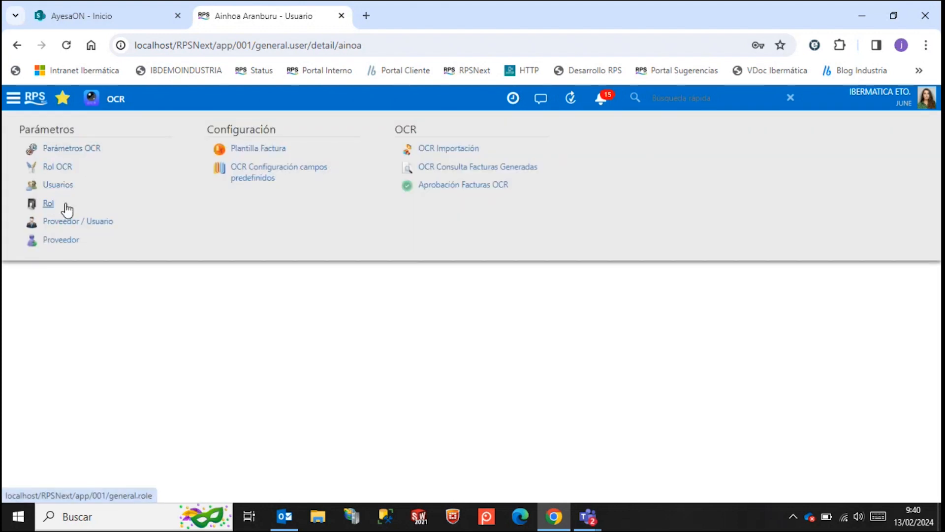
click(73, 241)
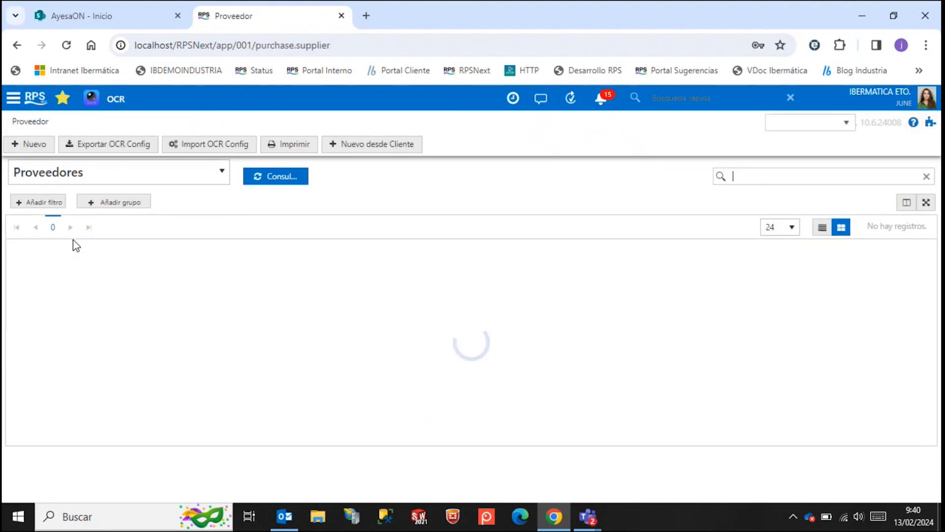
click(178, 189)
click(253, 177)
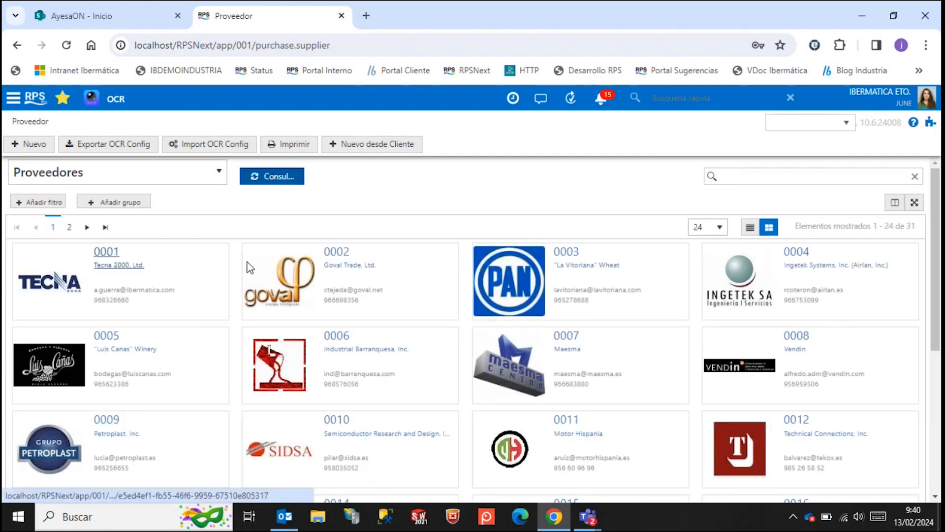
click(348, 263)
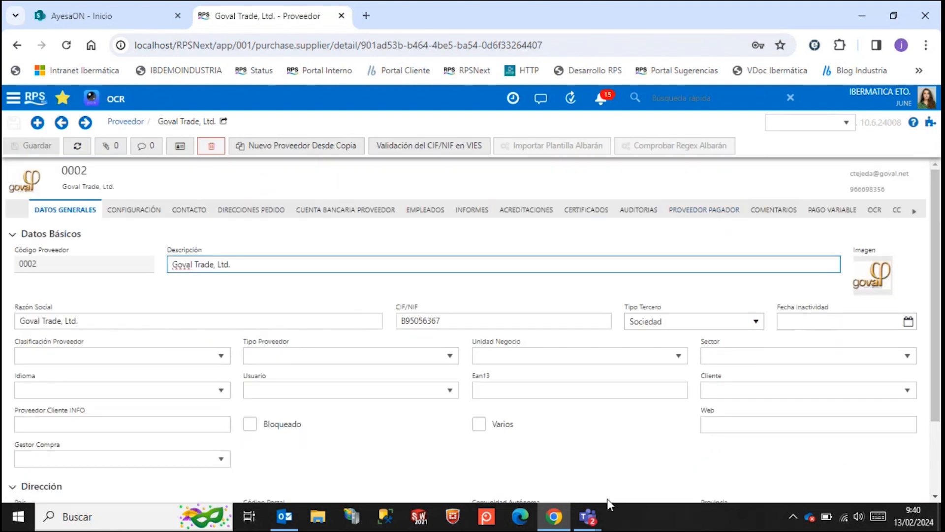
View supplier 0002's OCR settings and its invoice OCR configuration, returning to the OCR settings.
click(914, 212)
click(916, 216)
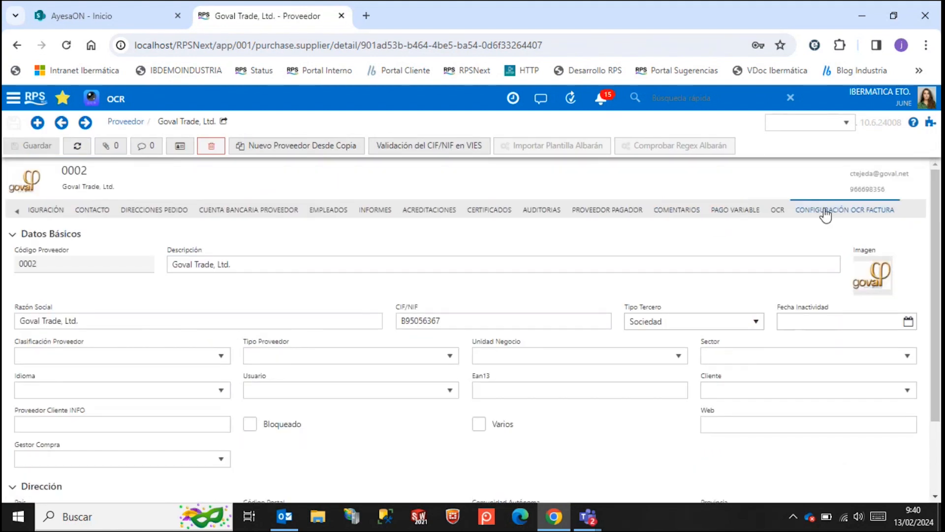
click(779, 216)
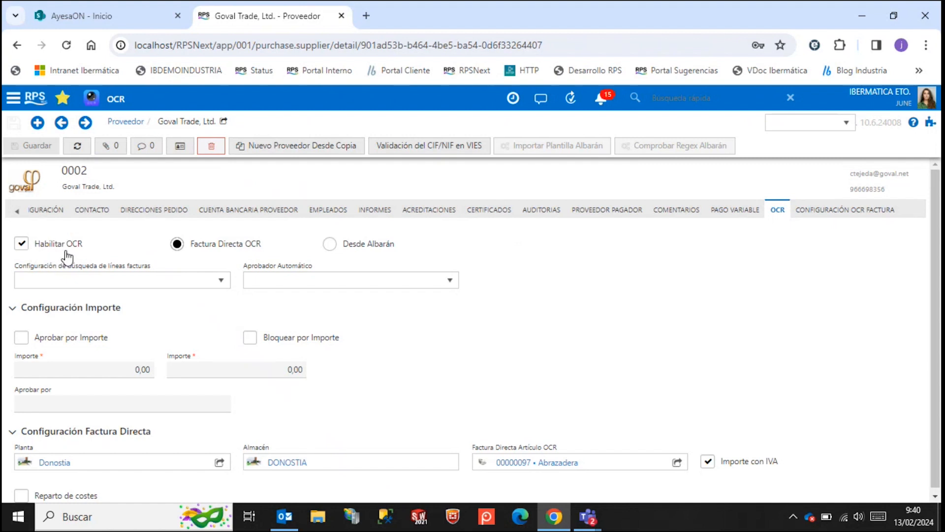
click(803, 211)
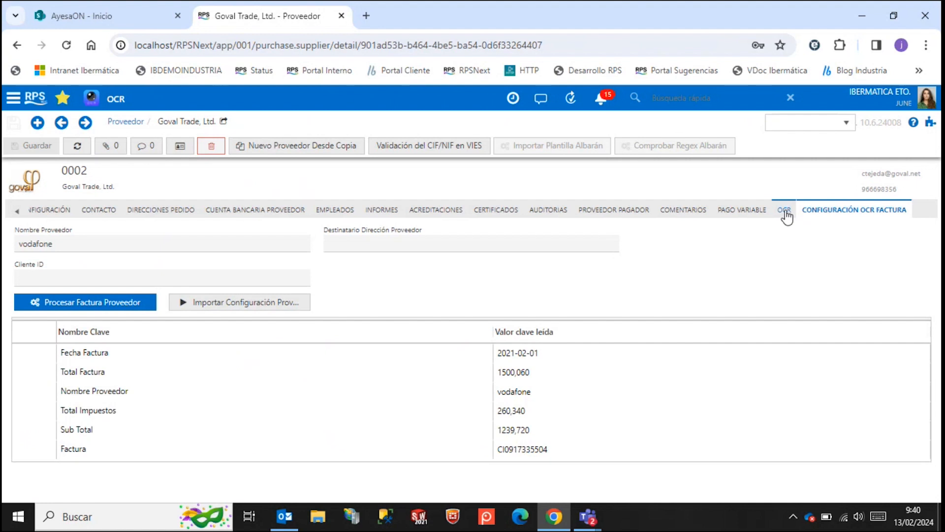
click(783, 210)
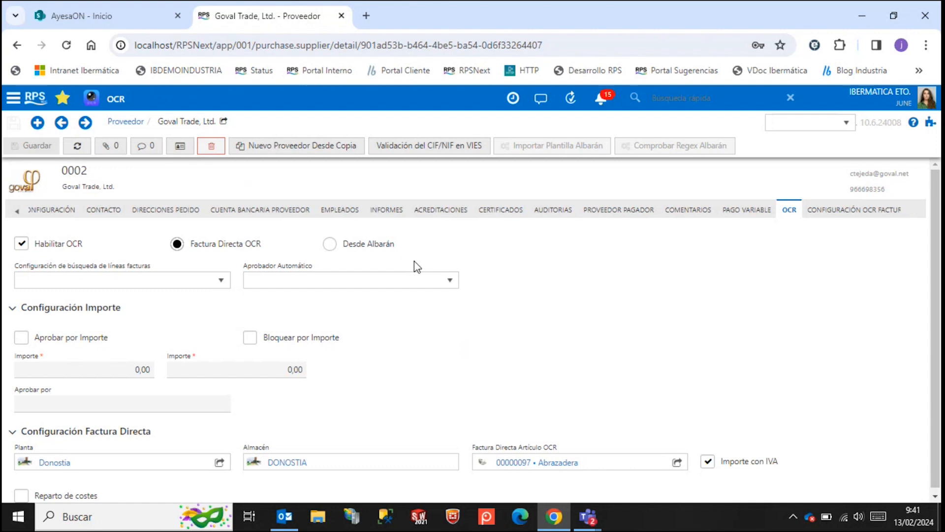
Compare the Desde Albarán and Factura Directa OCR invoicing modes for supplier 0002, ending on Factura Directa OCR.
click(386, 248)
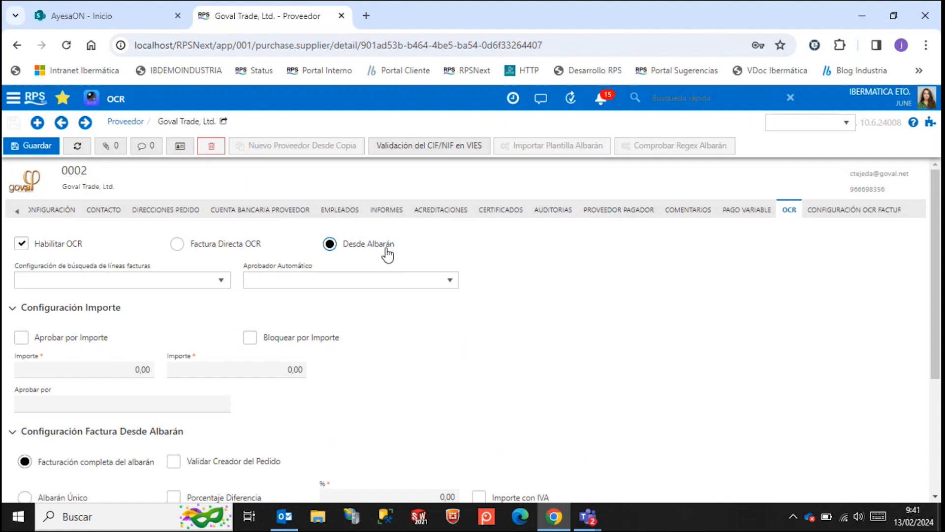
click(258, 249)
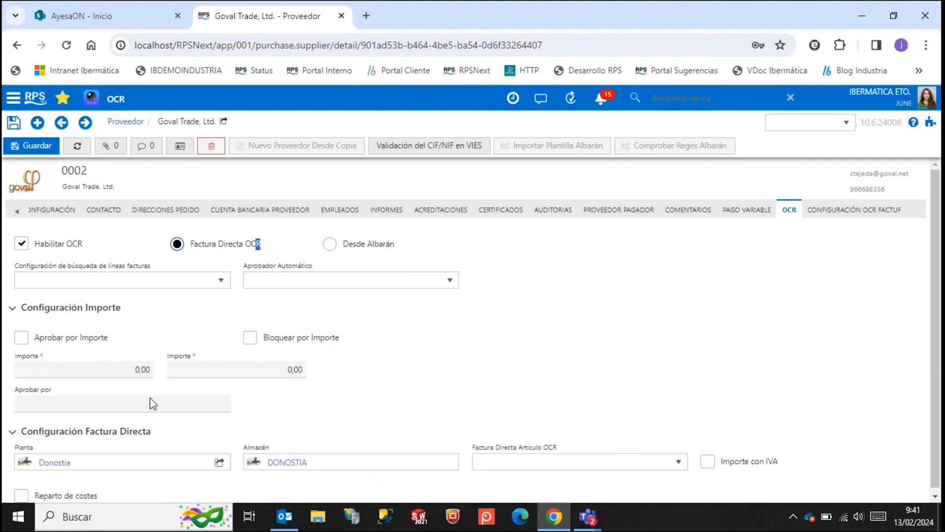
click(222, 255)
click(389, 250)
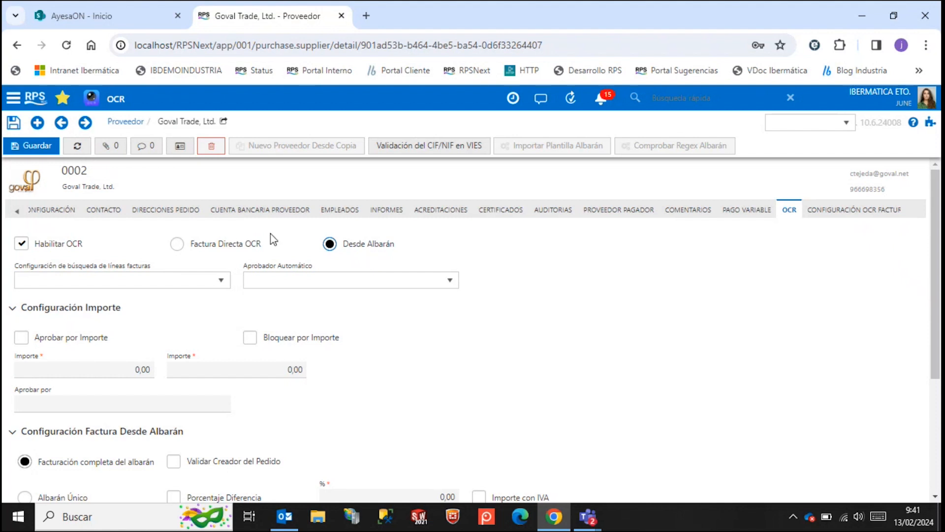
click(246, 244)
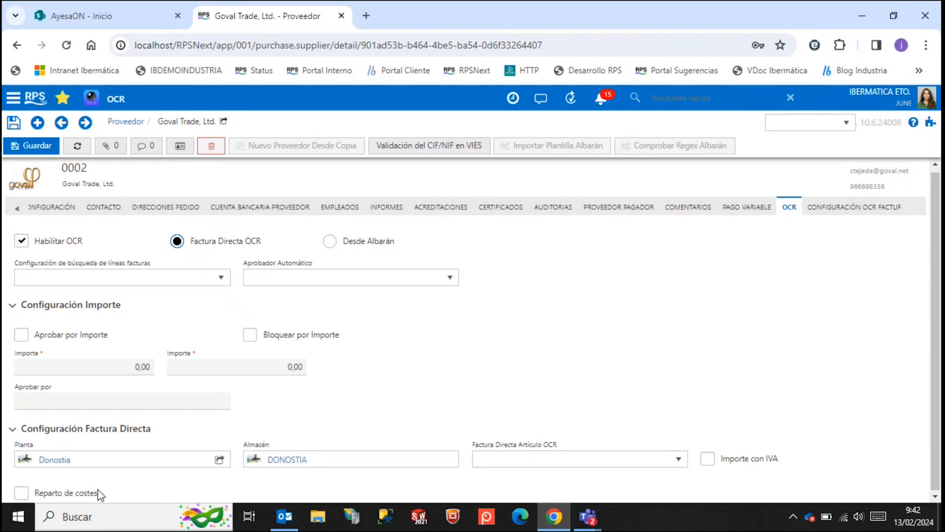
Enable Reparto de costes in the direct invoice configuration and view its dimension distribution table.
click(82, 494)
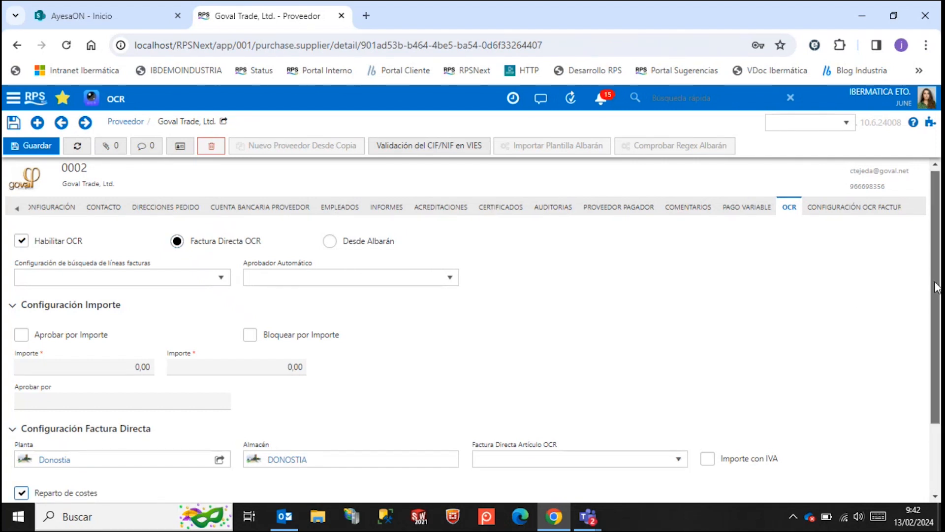
scroll(936, 394, down, 2)
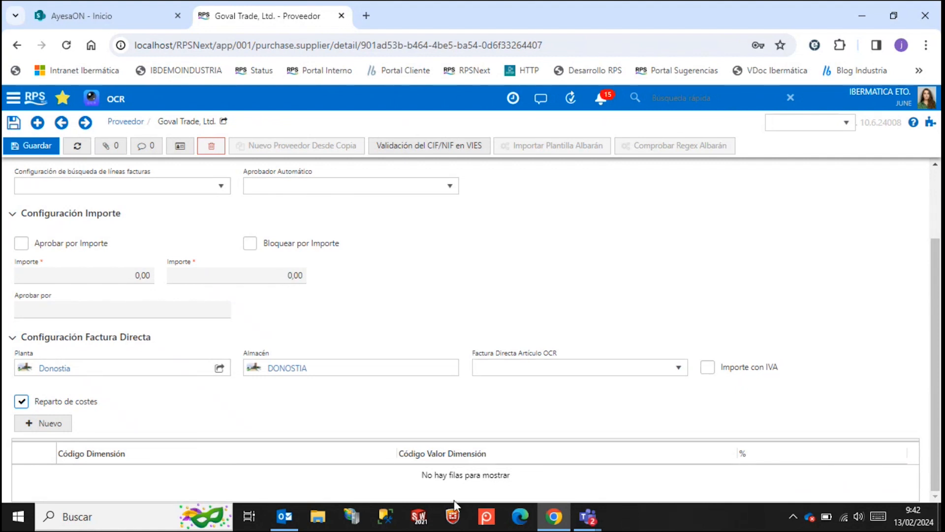
scroll(351, 406, up, 2)
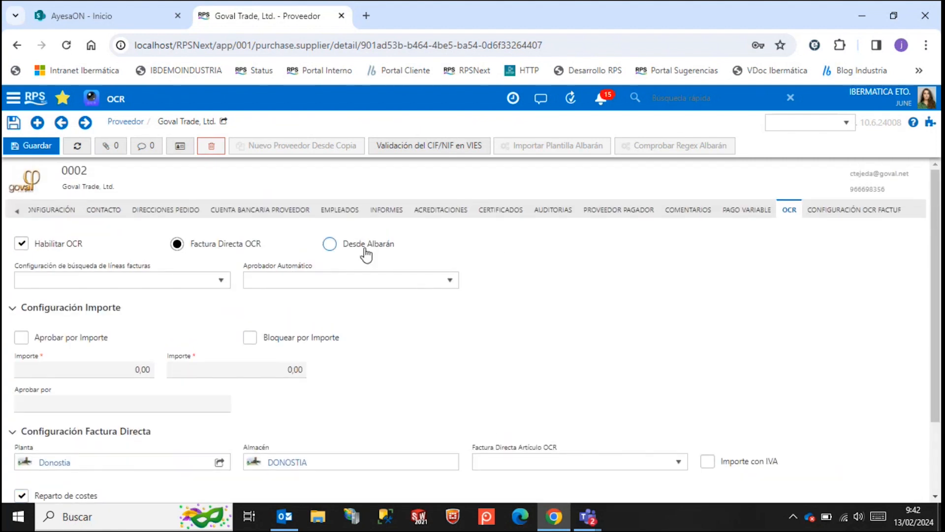
Switch the supplier's OCR invoicing to Desde Albarán, with Facturación Albarán por Totales and Albarán por línea.
click(365, 249)
scroll(376, 370, down, 2)
scroll(378, 370, up, 2)
scroll(377, 369, down, 3)
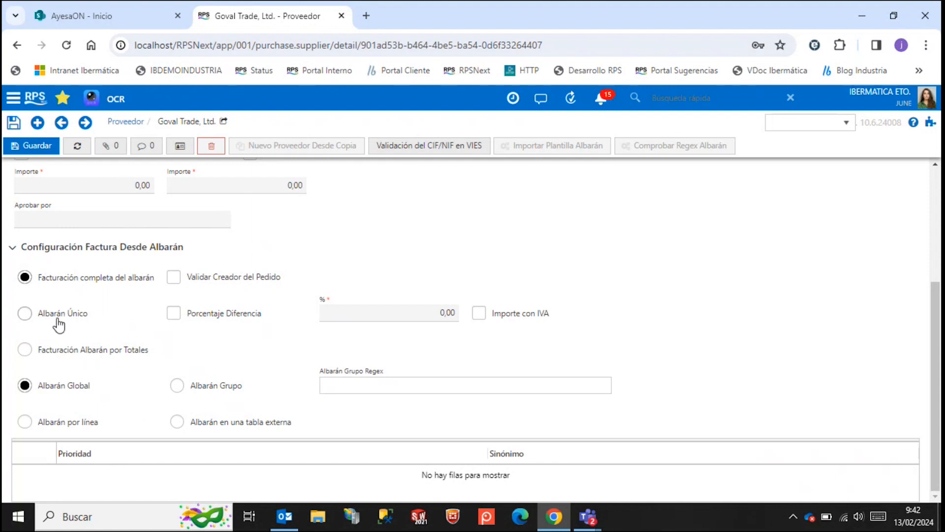
click(73, 351)
click(81, 426)
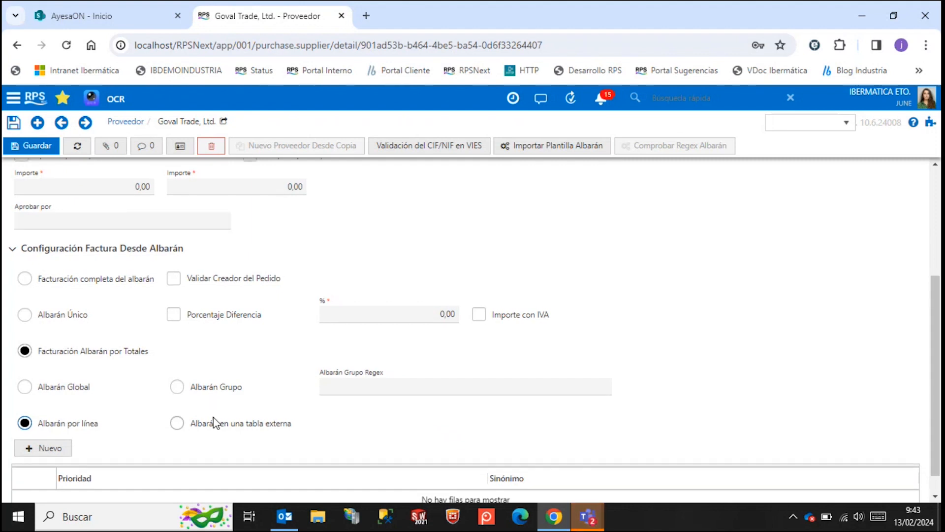
Review the supplier's invoice OCR configuration and leave the record for the supplier list.
scroll(213, 422, up, 4)
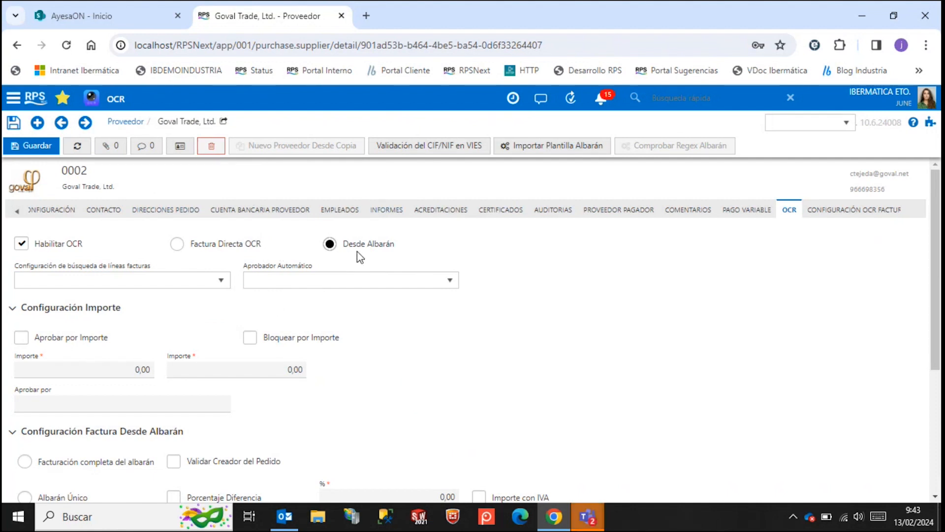
click(869, 213)
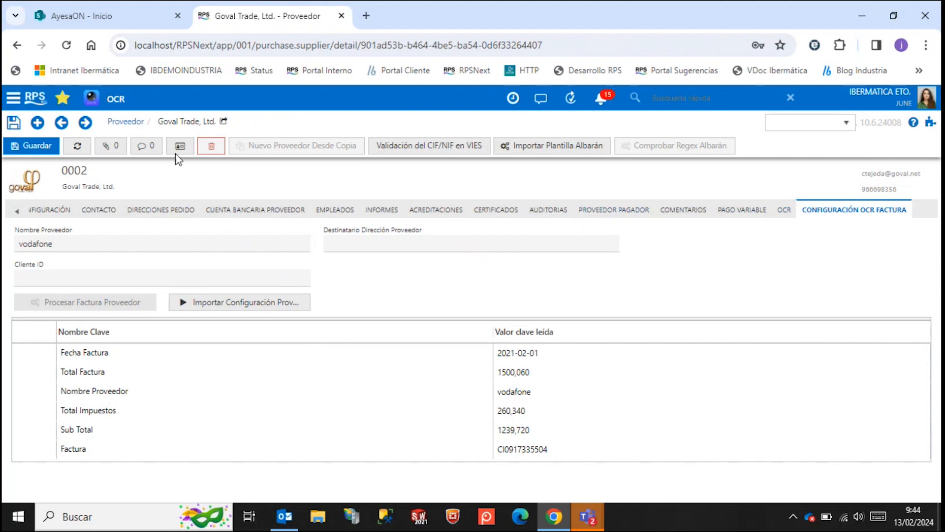
click(121, 123)
click(468, 212)
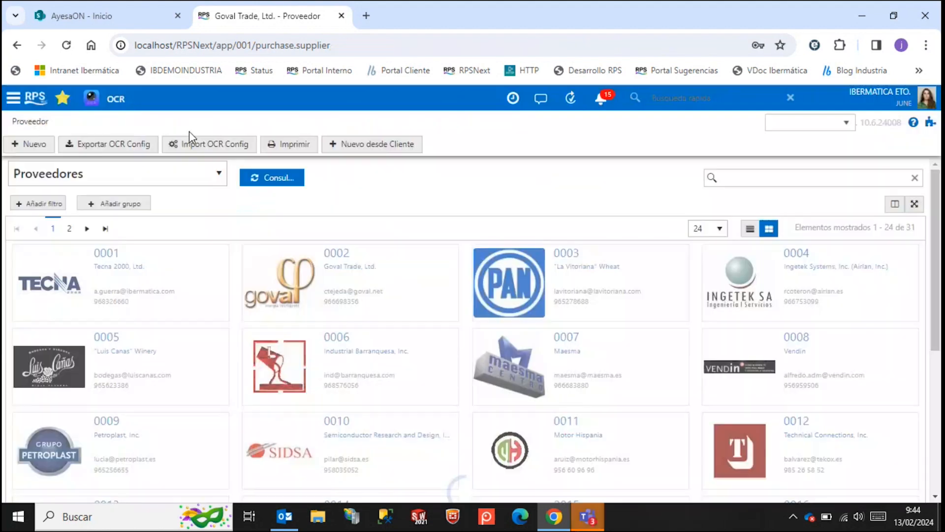
Process the pending VODAFONE Manual.pdf from OCR Importación and look through its scanned invoice page.
click(93, 99)
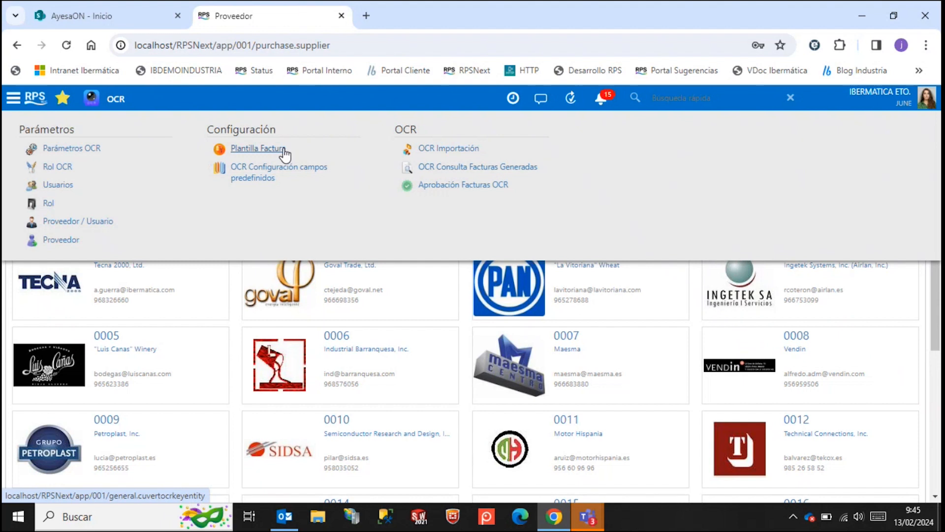
click(463, 150)
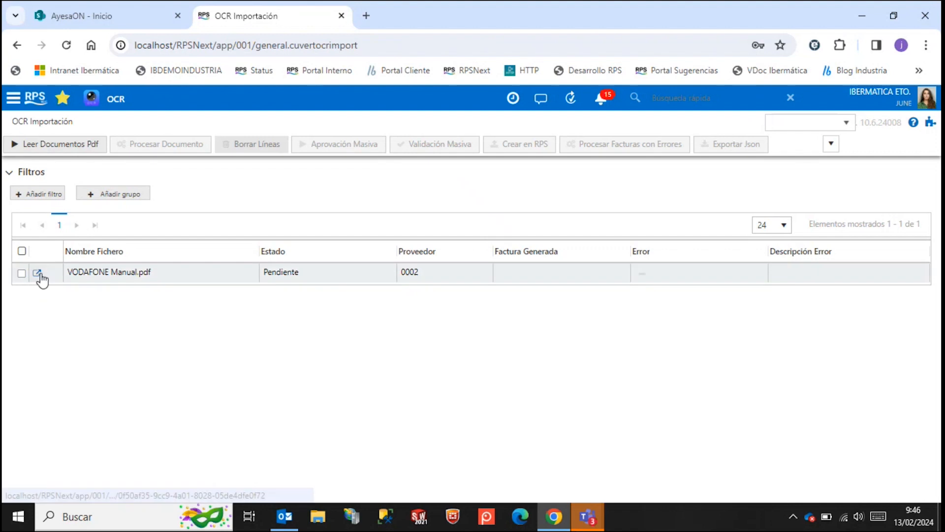
click(22, 275)
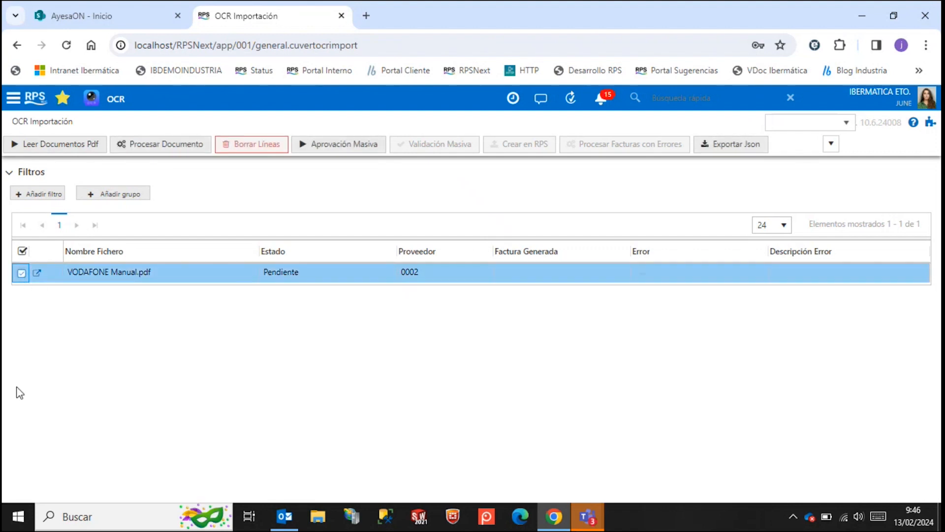
click(195, 148)
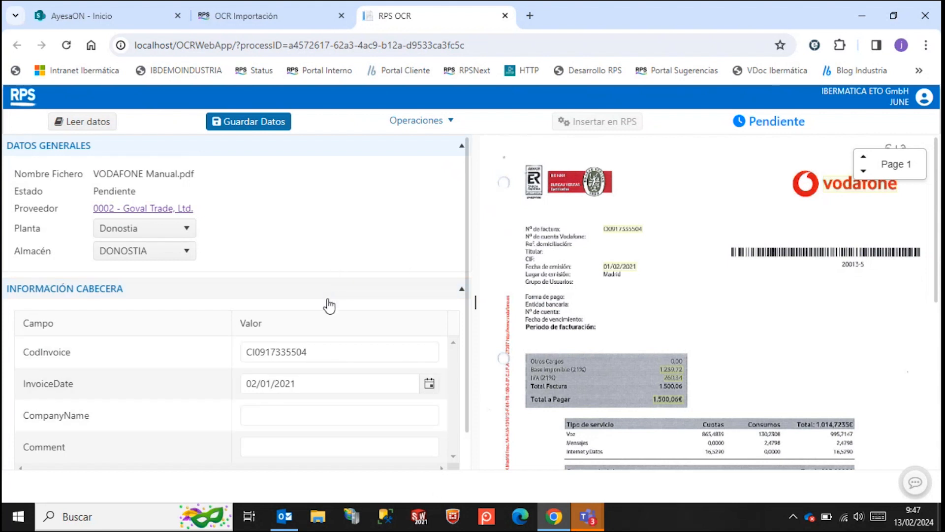
scroll(602, 387, down, 3)
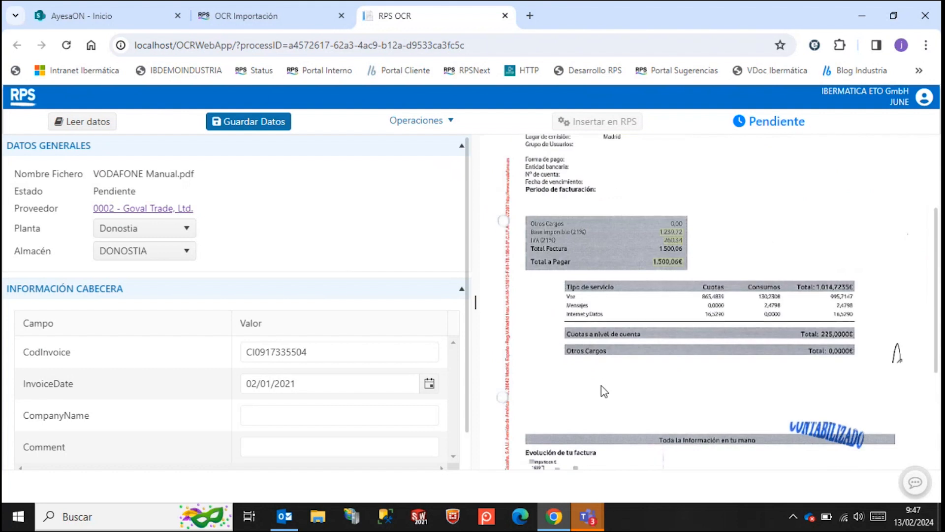
scroll(605, 391, down, 4)
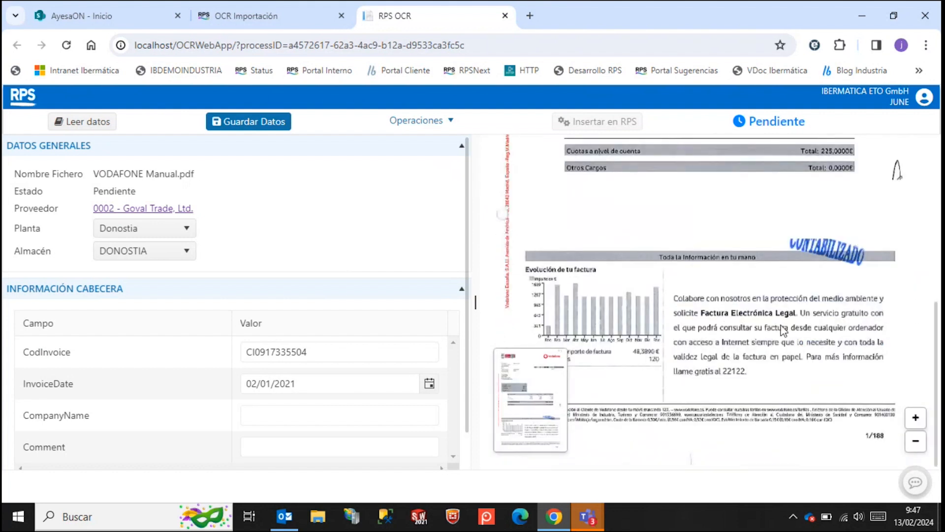
Compare the header fields and Total Factura read by OCR with the highlighted values on the scanned Vodafone invoice.
scroll(921, 273, up, 3)
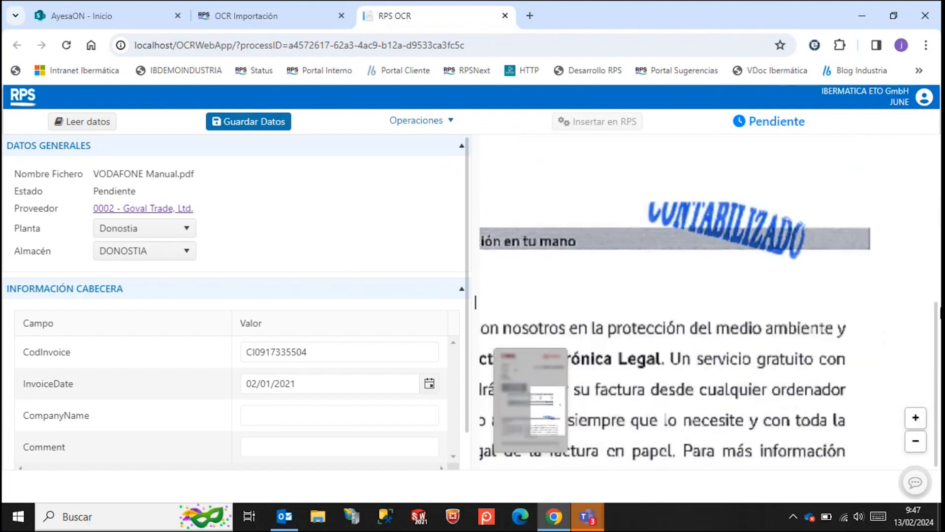
scroll(926, 297, down, 2)
drag(937, 333, 925, 197)
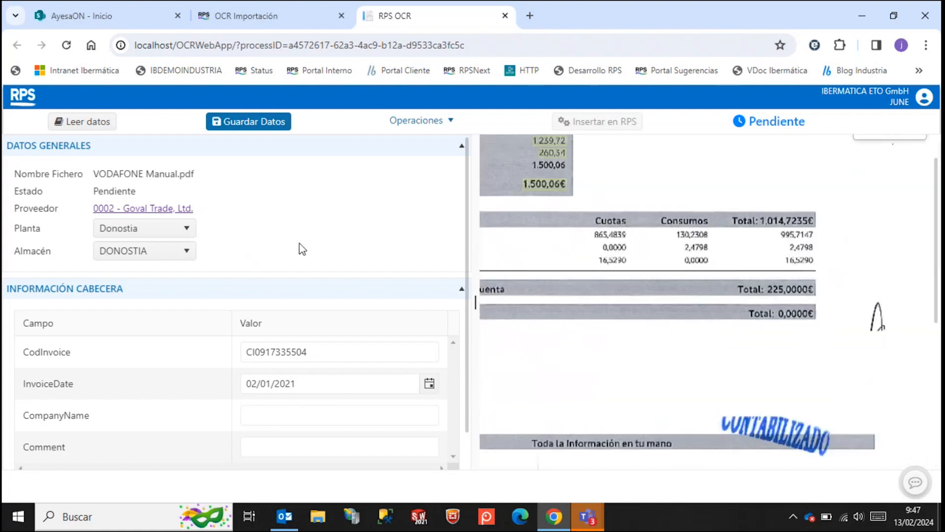
scroll(722, 327, up, 1)
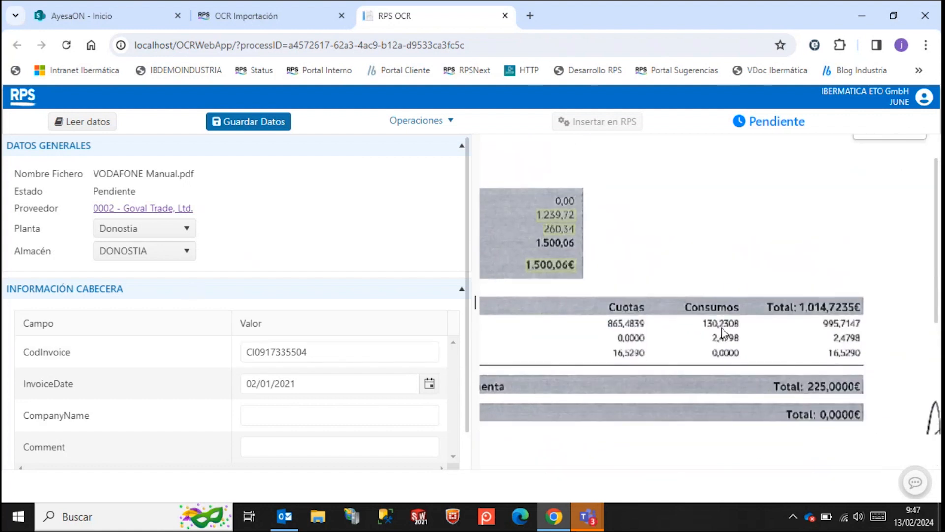
scroll(722, 333, up, 2)
scroll(256, 347, down, 1)
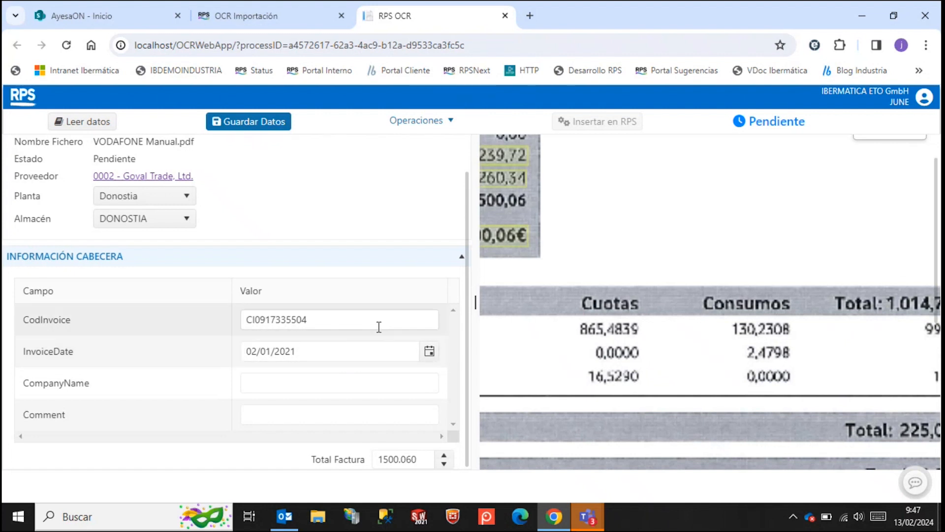
scroll(313, 417, up, 1)
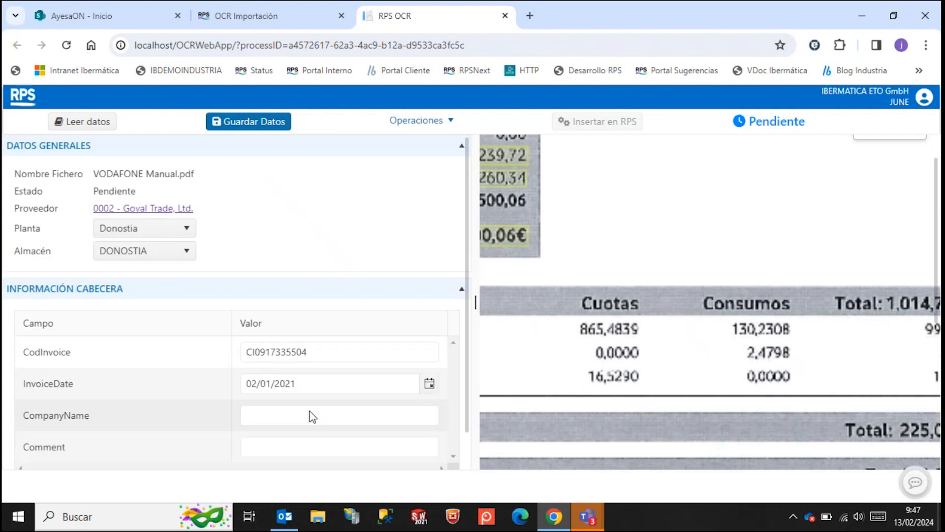
scroll(599, 237, down, 4)
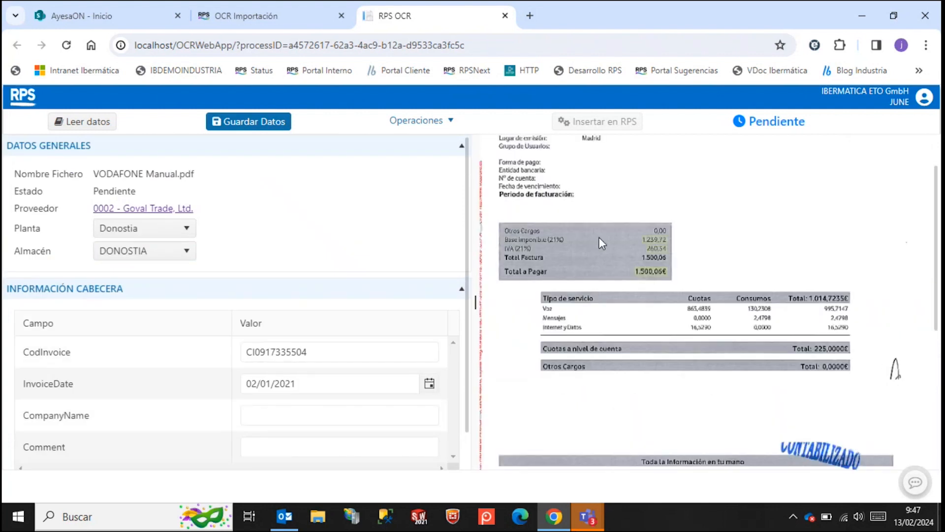
scroll(598, 238, down, 2)
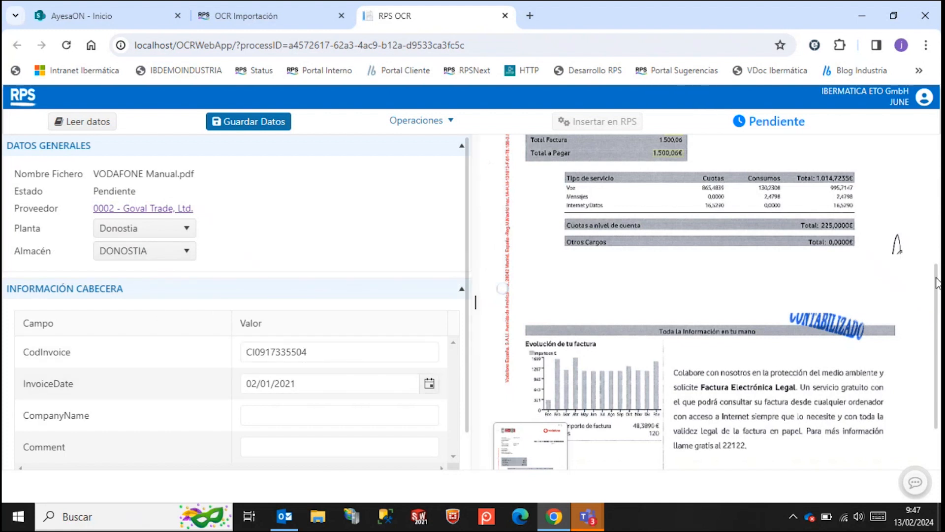
scroll(936, 285, up, 5)
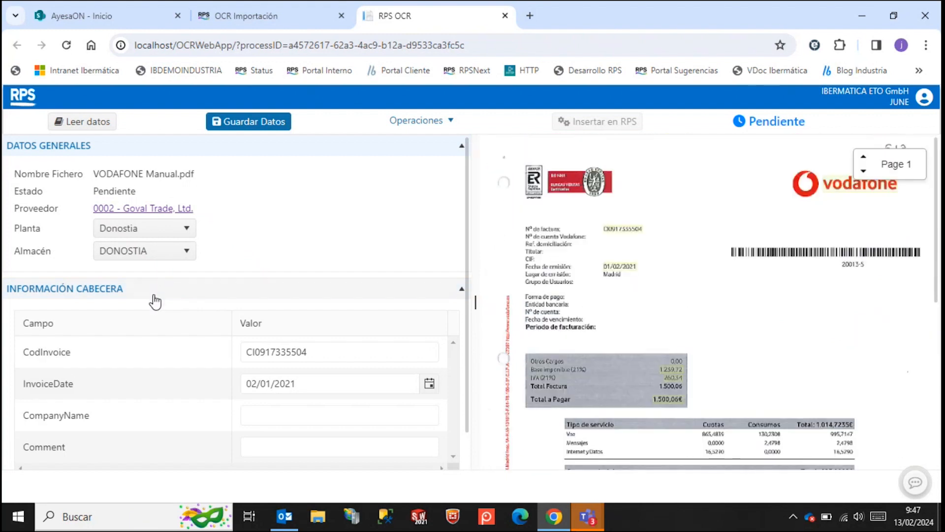
click(266, 346)
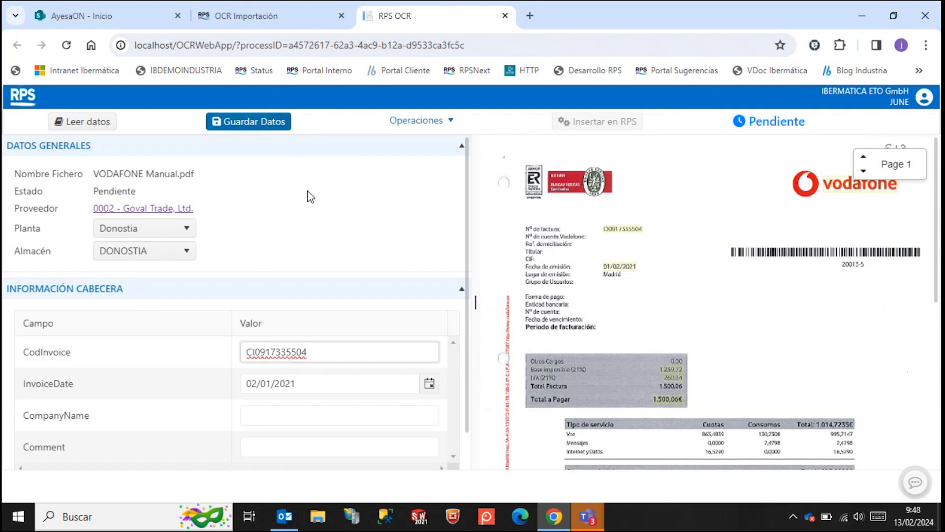
click(308, 196)
Review the operations available for the pending invoice and the bulk document actions in OCR Importación.
click(450, 127)
click(449, 120)
click(456, 118)
click(297, 12)
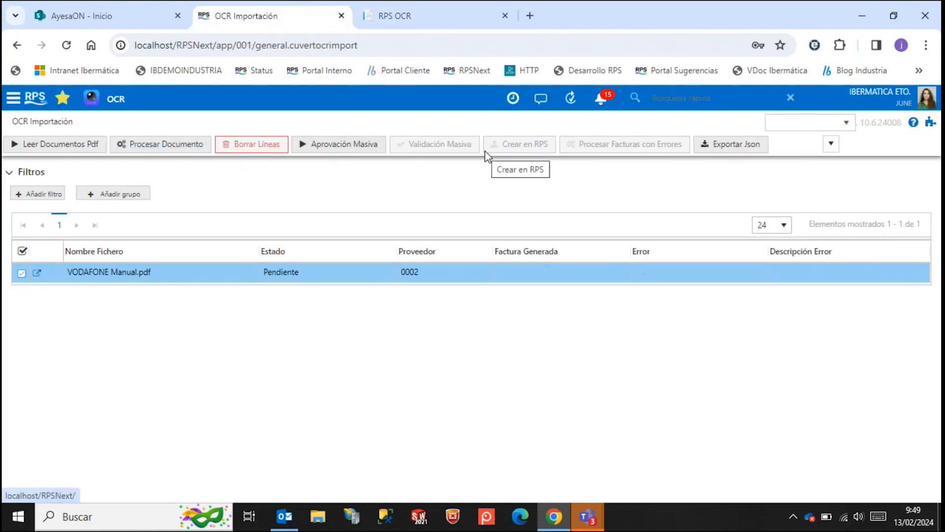
click(427, 17)
click(433, 120)
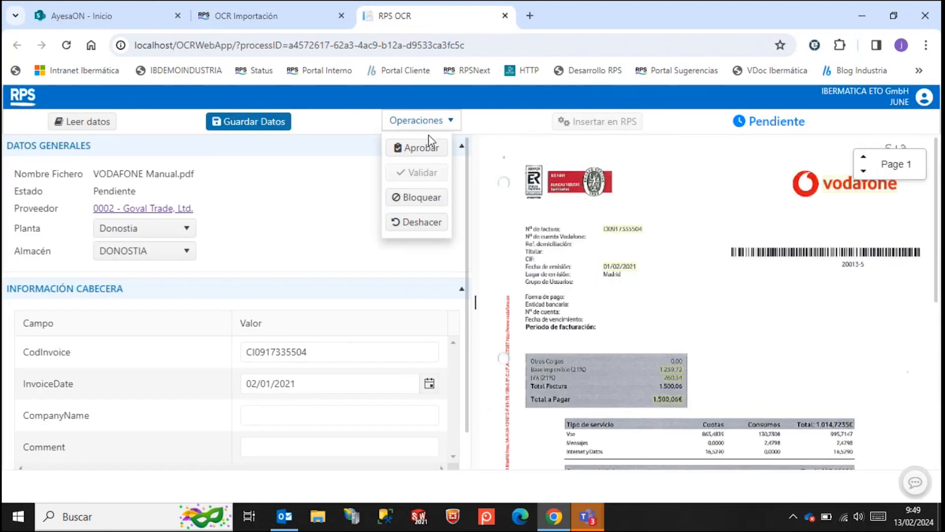
click(246, 16)
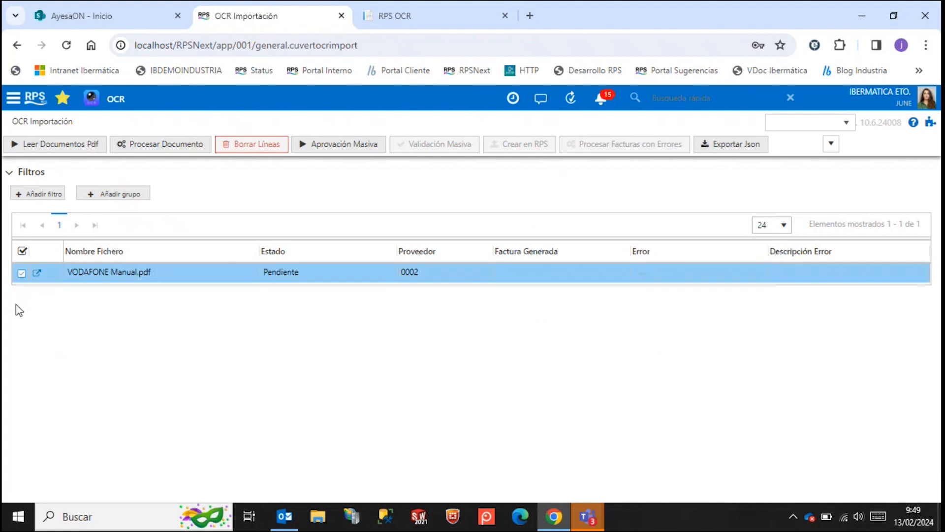